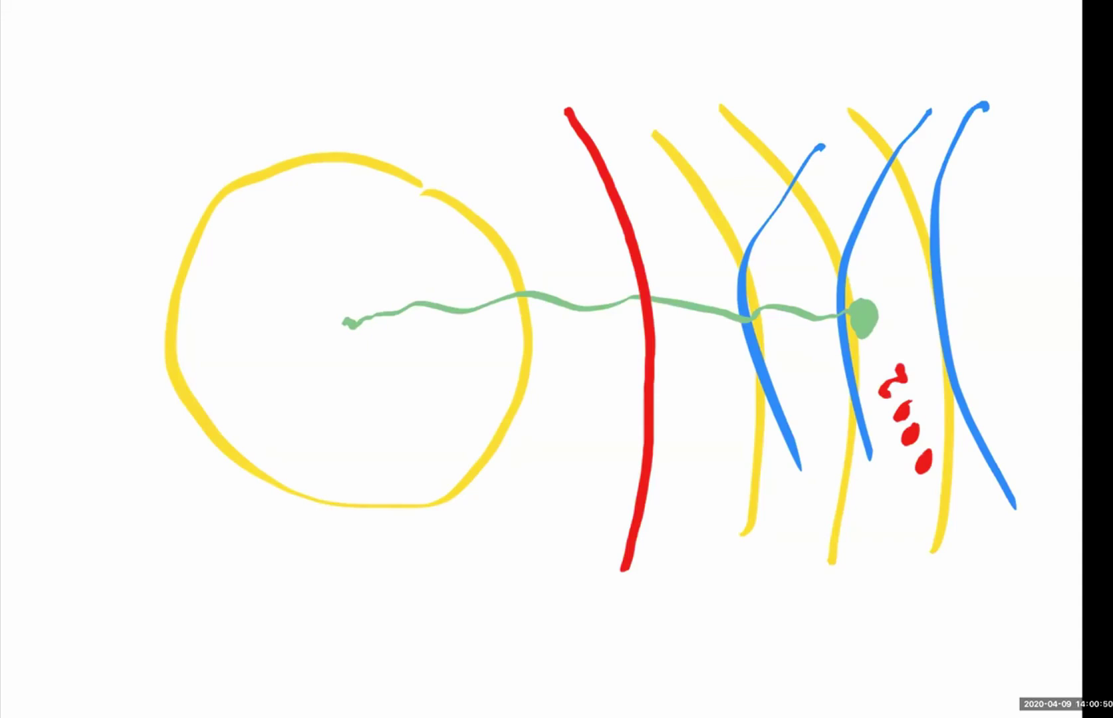
# Step: Draw a red spiral in the lower-left corner of the canvas
pyautogui.moveTo(189, 598)
pyautogui.mouseDown()
pyautogui.moveTo(202, 584)
pyautogui.moveTo(228, 633)
pyautogui.moveTo(183, 651)
pyautogui.moveTo(219, 508)
pyautogui.mouseUp()
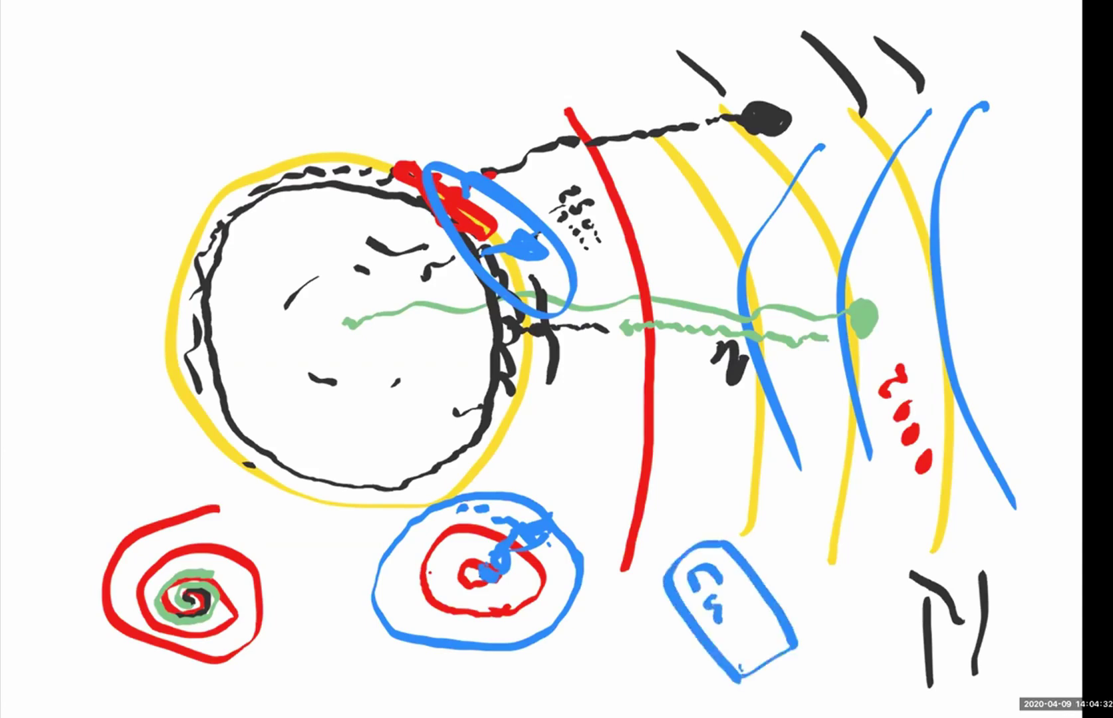
# Step: Place a small blue dot inside the blue rounded box
pyautogui.click(728, 648)
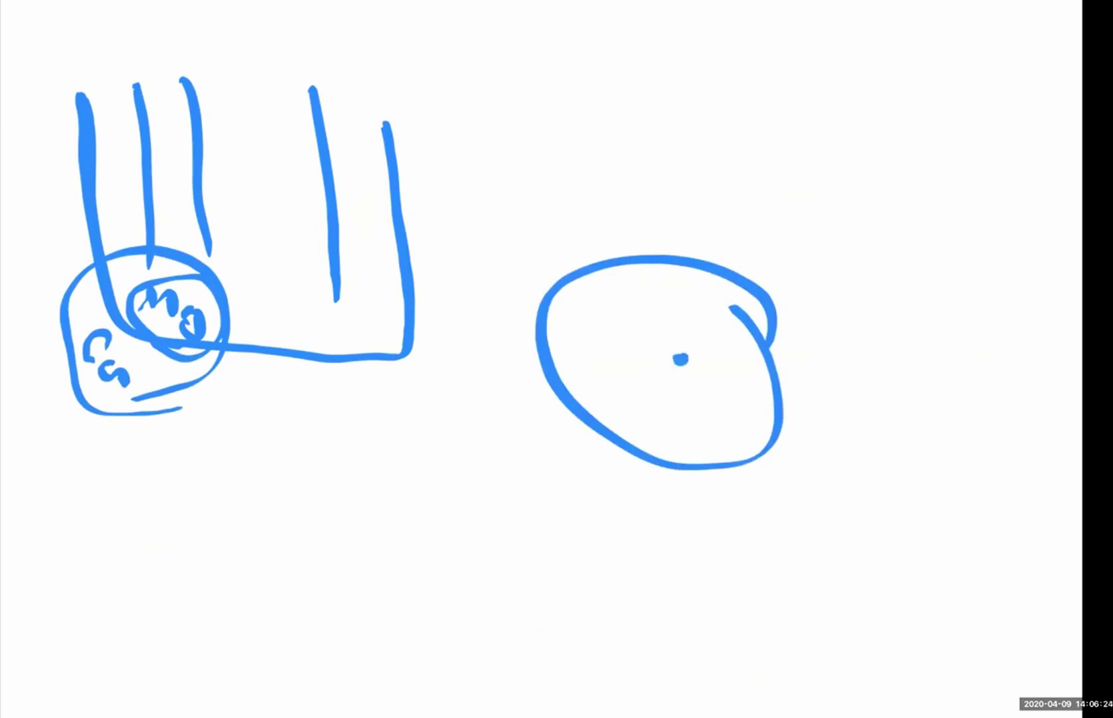
# Step: Draw short blue dashes radiating from the oval's central dot
pyautogui.moveTo(647, 362); pyautogui.dragTo(658, 366)
pyautogui.moveTo(675, 374); pyautogui.dragTo(677, 386)
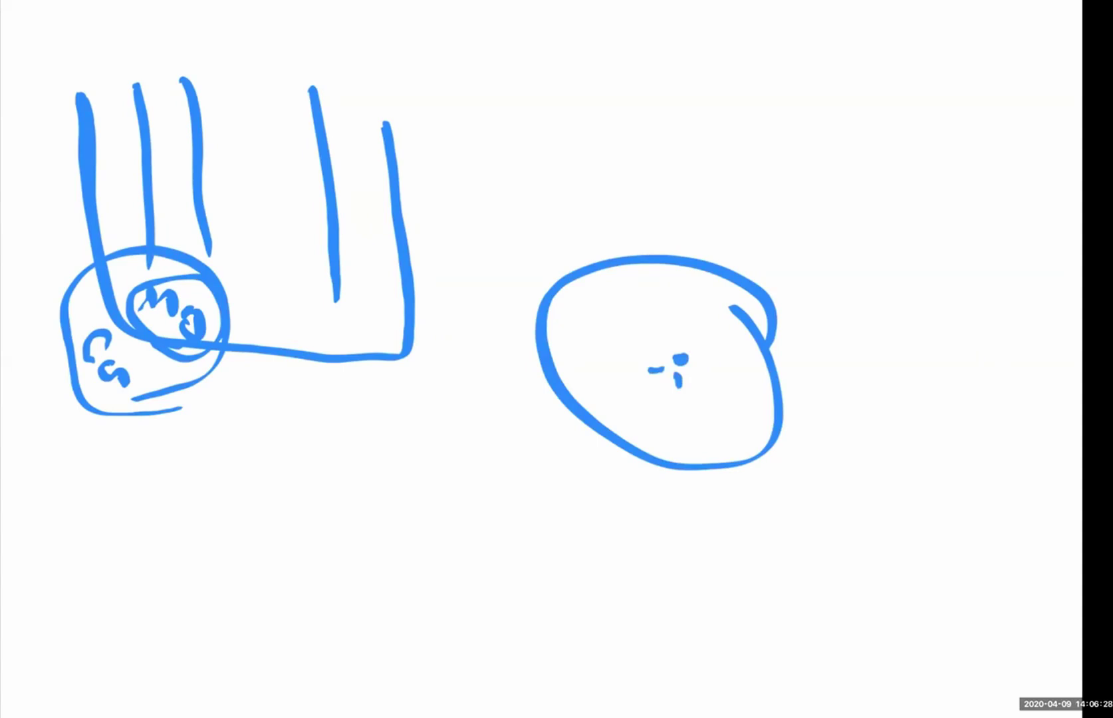